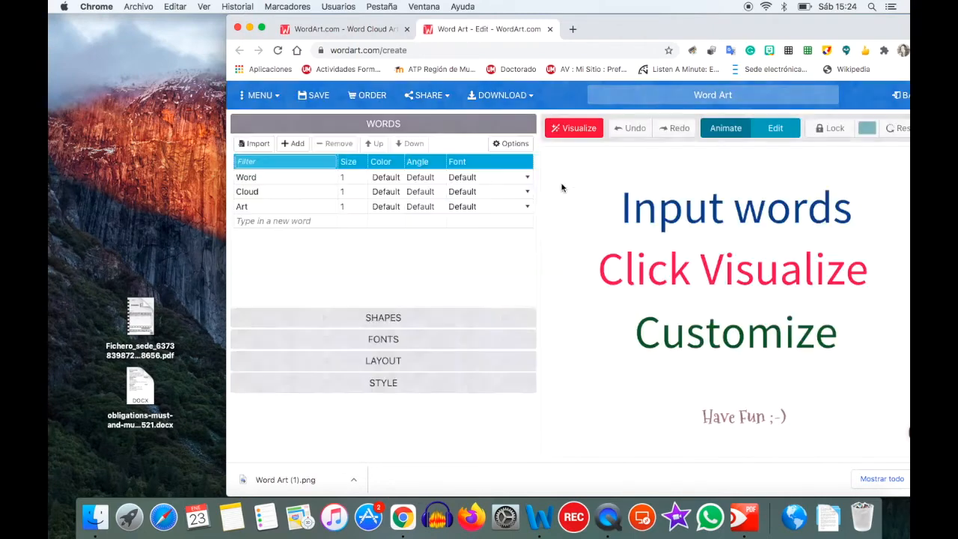
- Overwrite the default words Word, Cloud and Art with heatlh, flu and cold
left_click(296, 179)
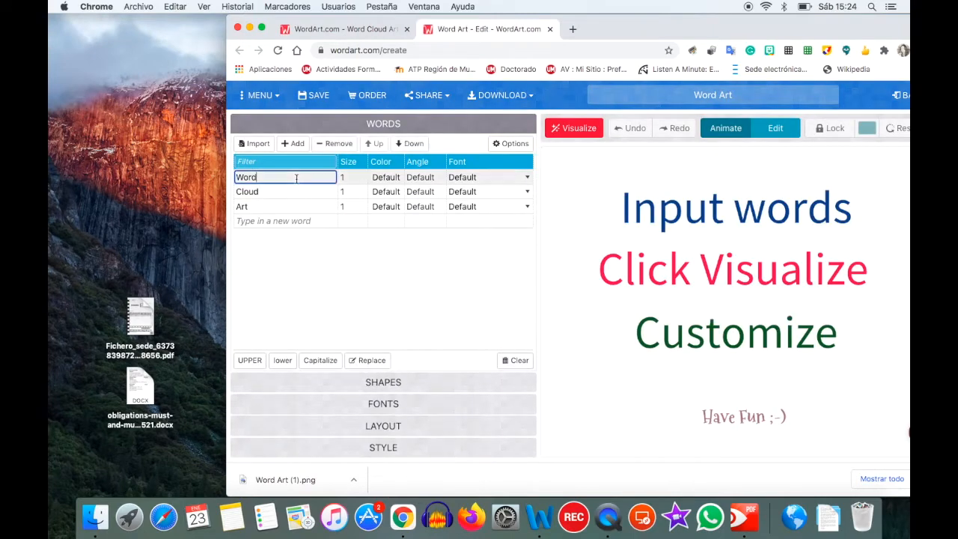
key("BackSpace")
type("heatlh")
left_click(280, 192)
key("BackSpace")
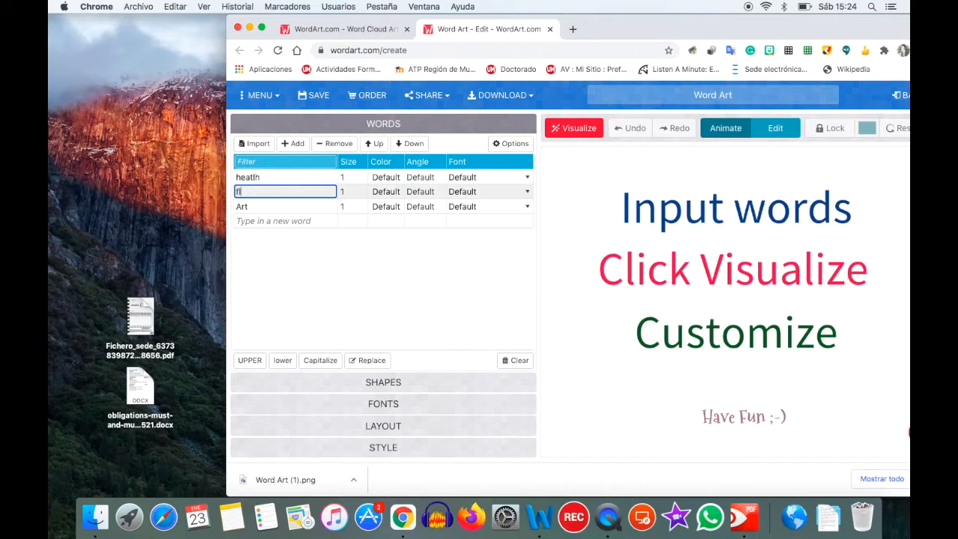
left_click(256, 210)
key("BackSpace")
key("BackSpace")
key("BackSpace")
type("cold")
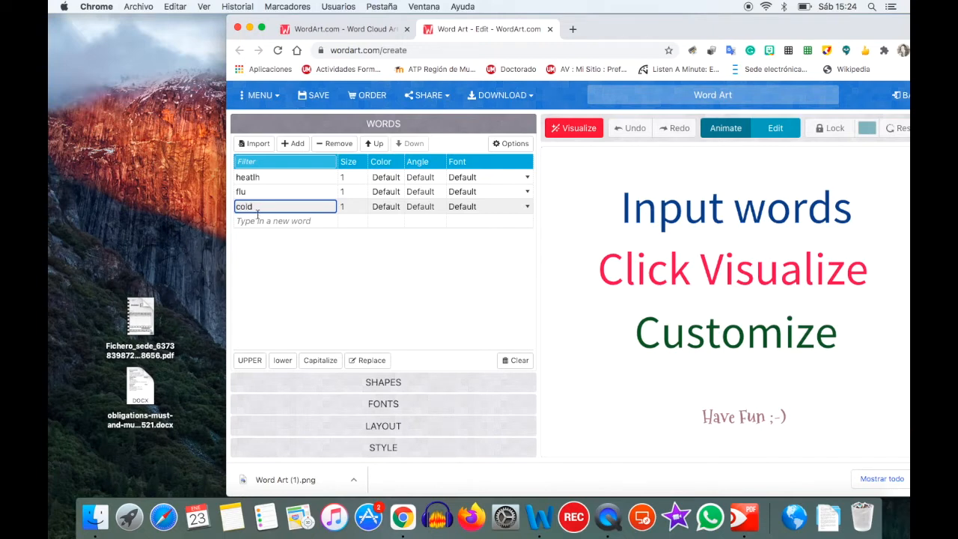
- Add cough, broken leg and allergy as three new word rows
left_click(256, 222)
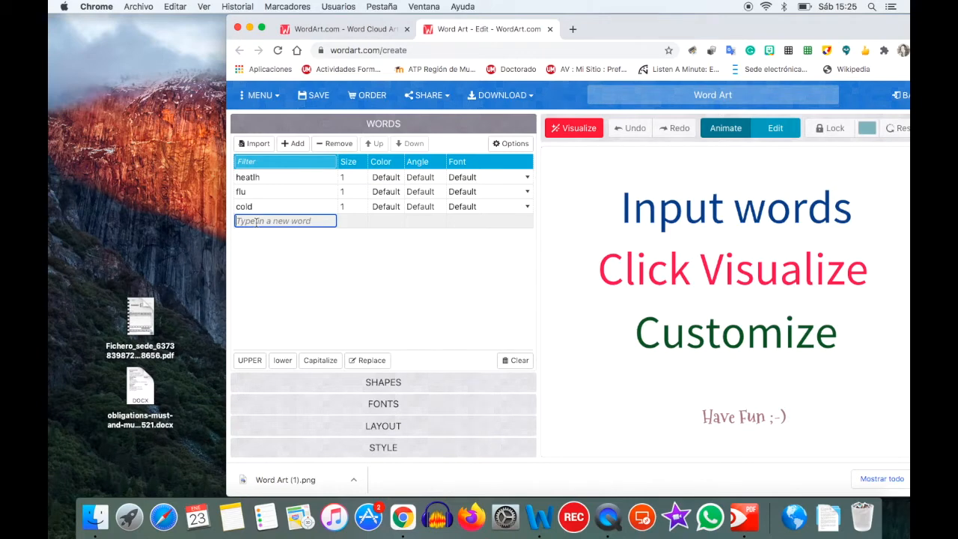
type("cough")
key("Return")
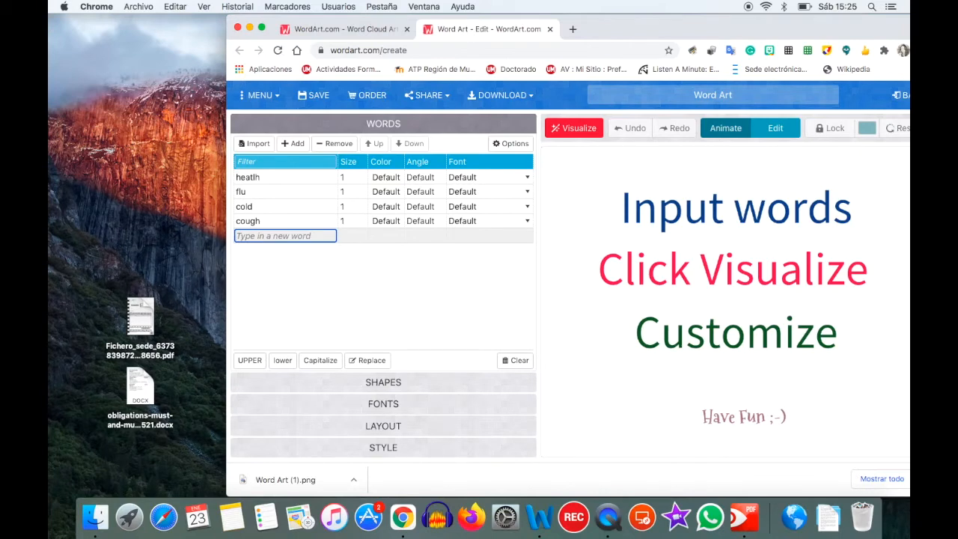
type("bron")
type("ken leng")
key("Return")
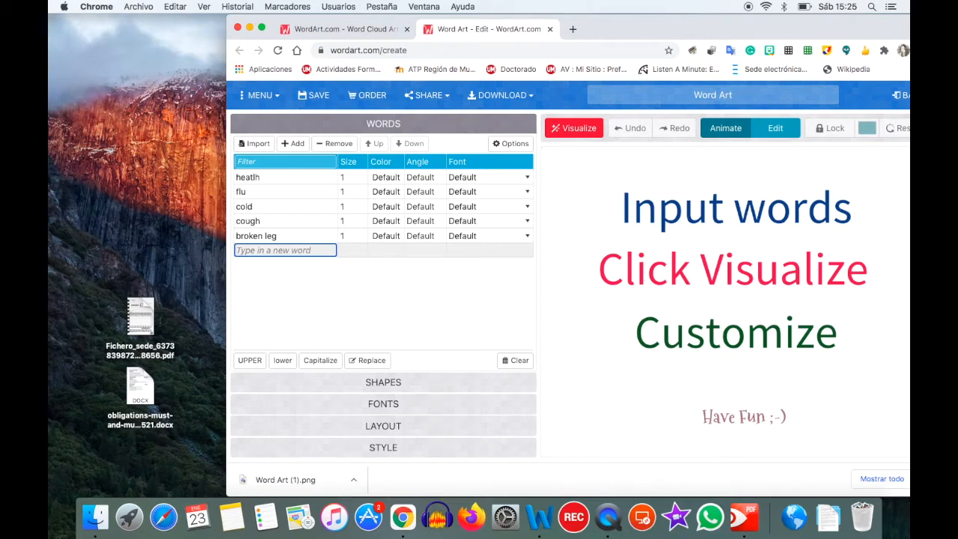
type("allergy")
key("Return")
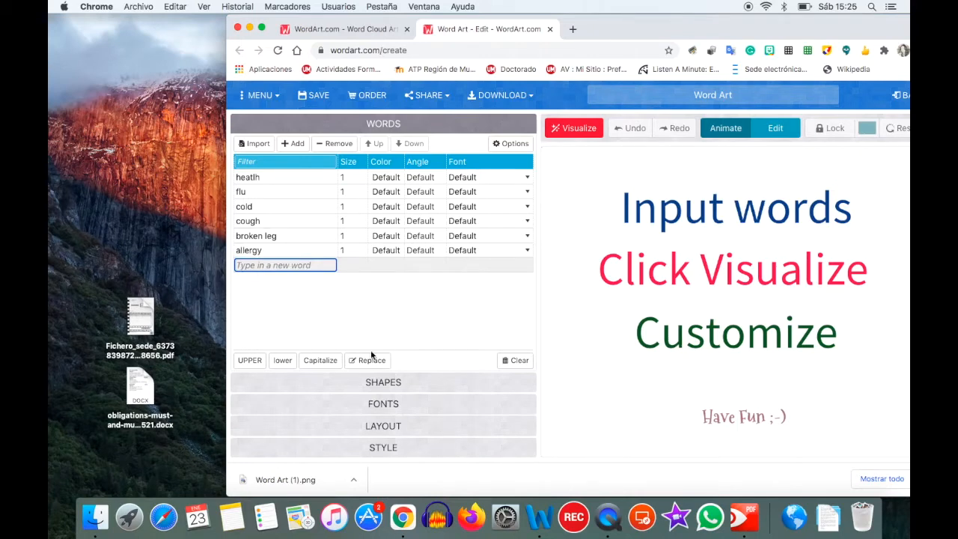
left_click(386, 382)
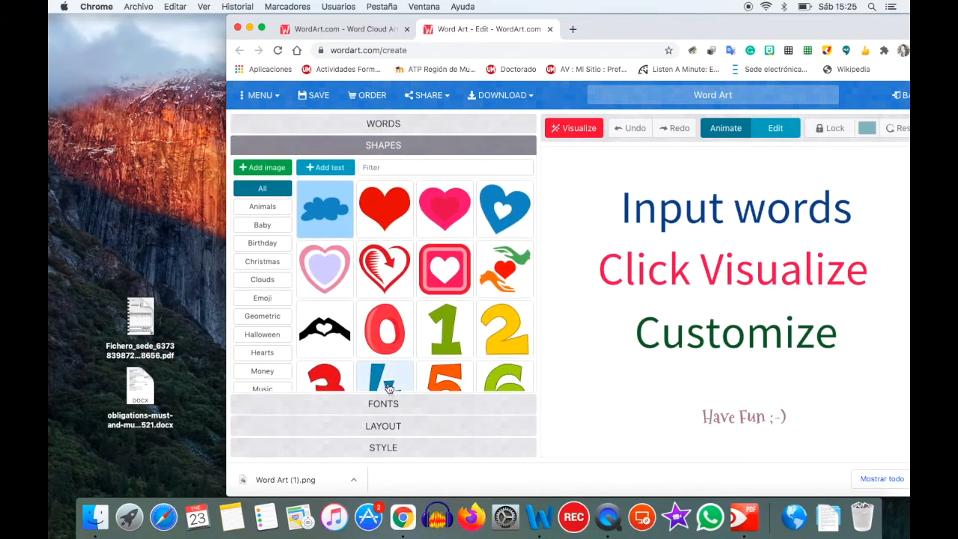
- Browse the shape categories from Animals through Hearts to People
left_click(274, 212)
left_click(271, 225)
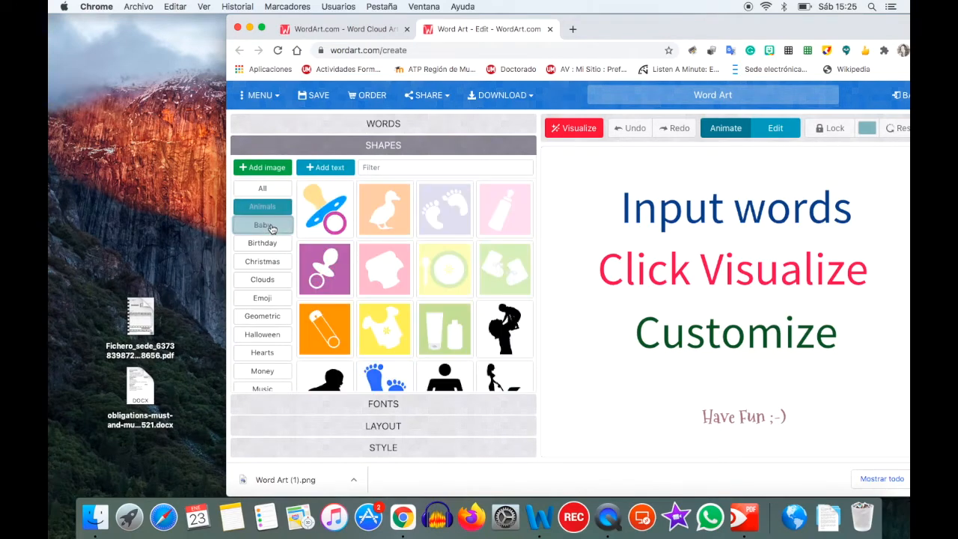
left_click(266, 244)
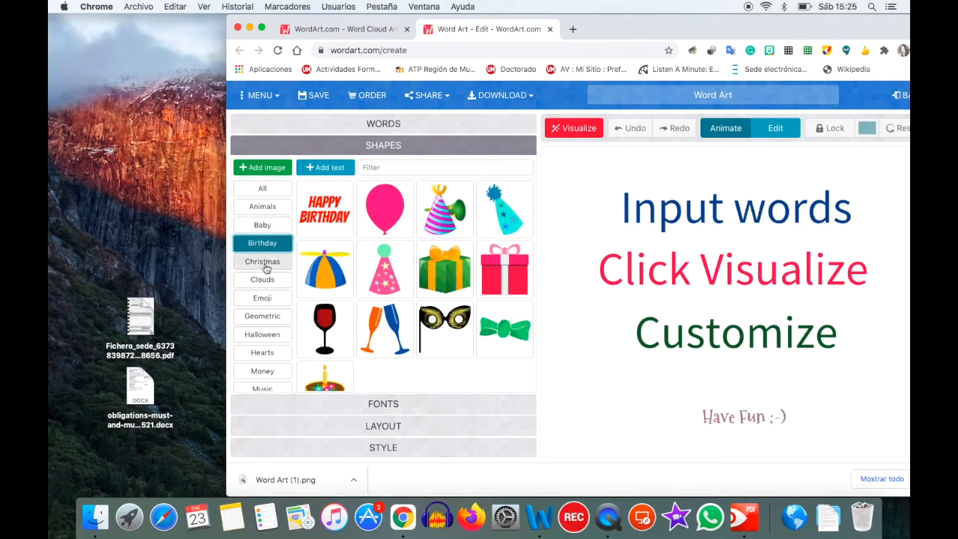
left_click(263, 263)
left_click(264, 282)
scroll(263, 284, "down", 5)
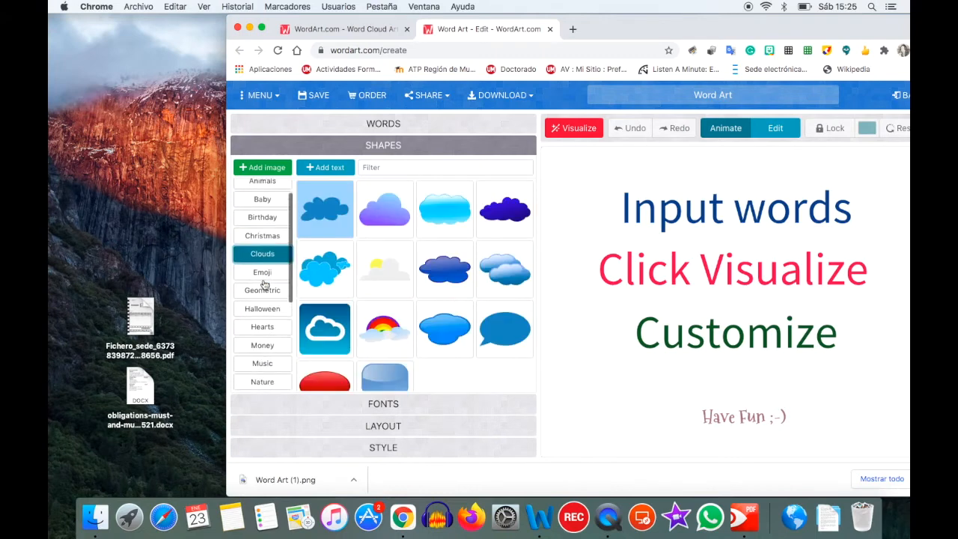
scroll(263, 283, "down", 1)
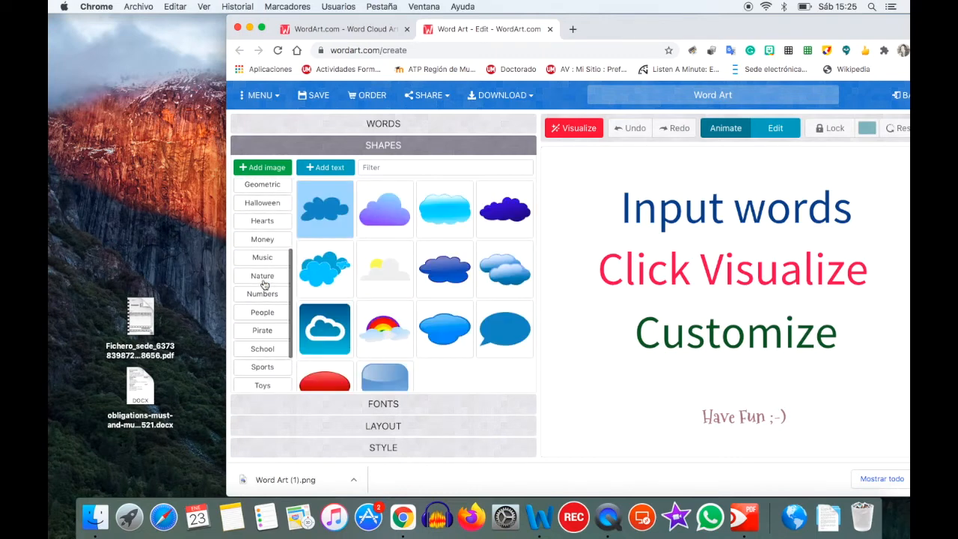
left_click(263, 225)
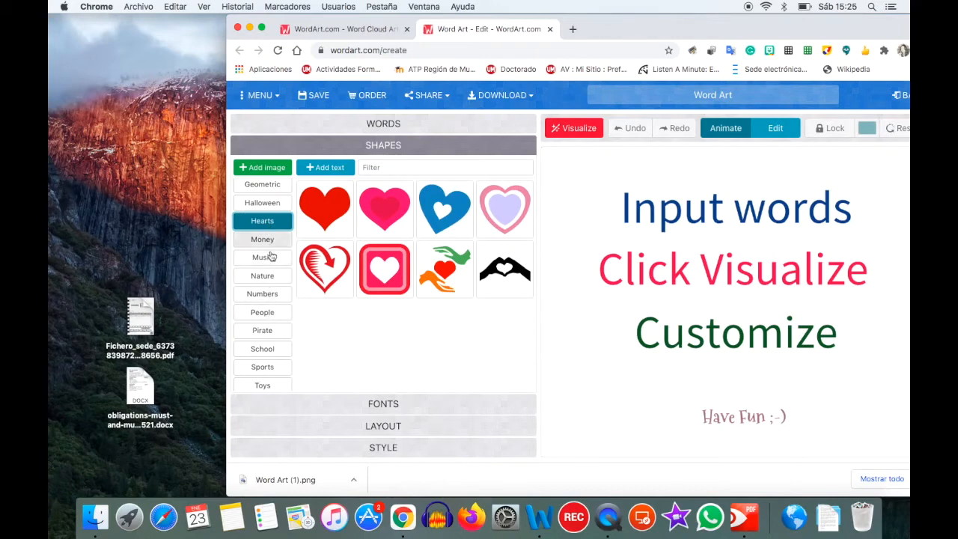
left_click(264, 314)
scroll(266, 317, "down", 2)
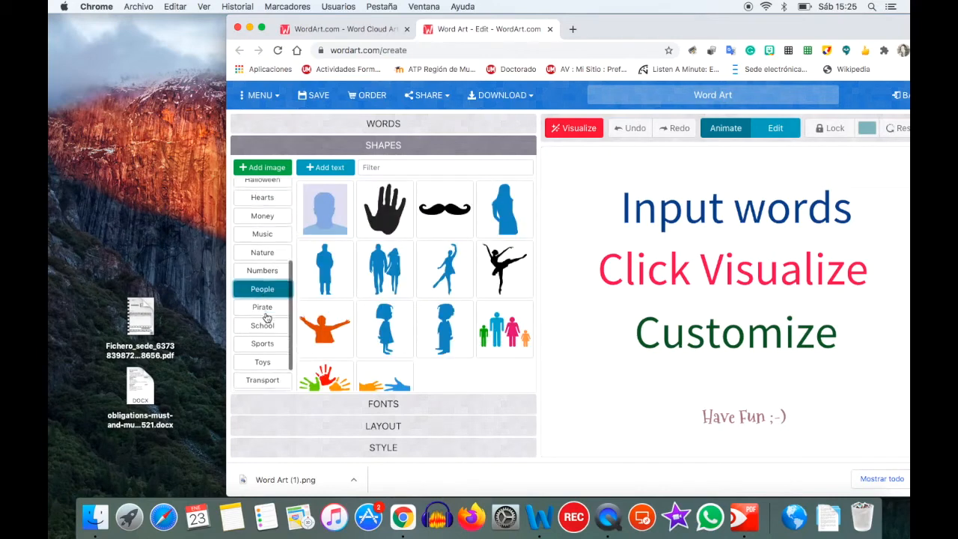
scroll(442, 259, "down", 2)
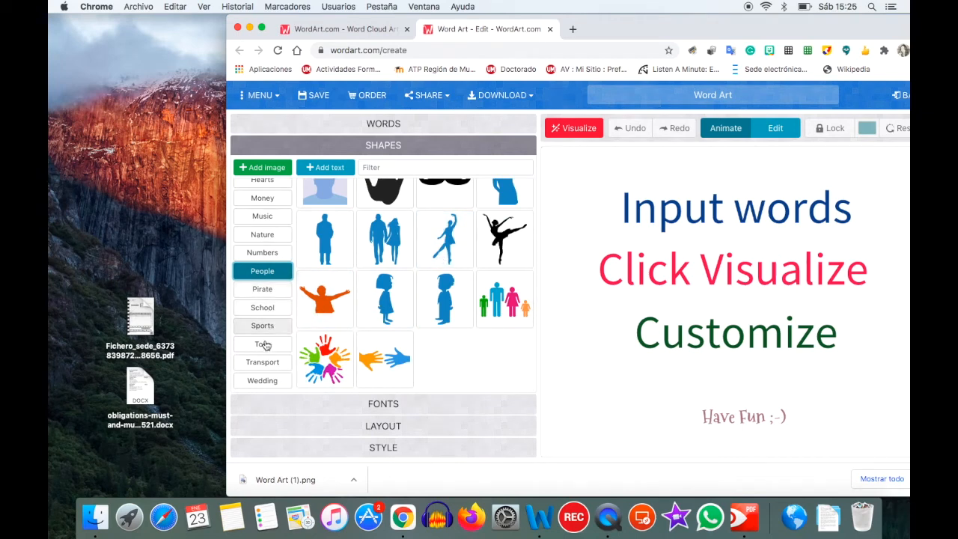
- Choose the red virus shape from the Other category as the cloud outline
left_click(259, 364)
scroll(259, 369, "down", 1)
left_click(258, 381)
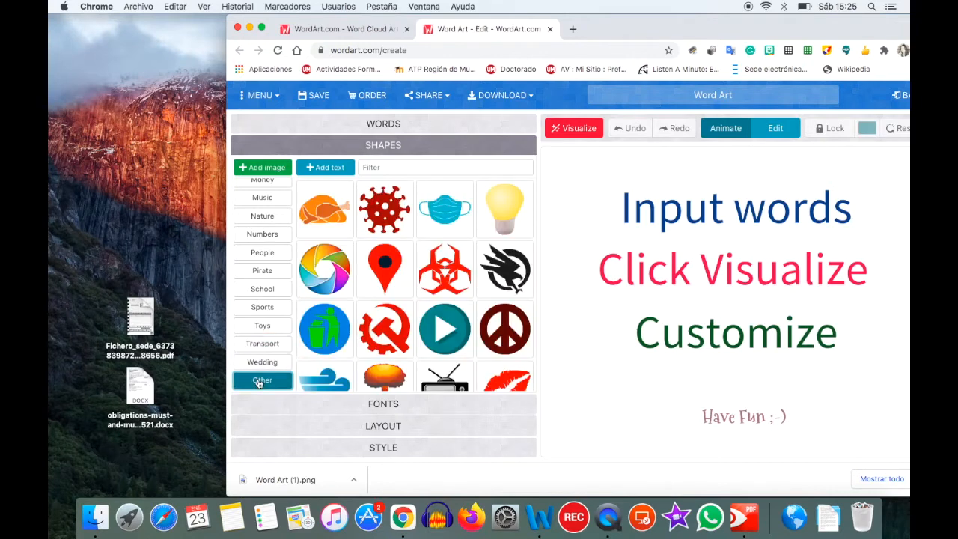
scroll(436, 318, "down", 1)
scroll(436, 318, "up", 1)
left_click(391, 223)
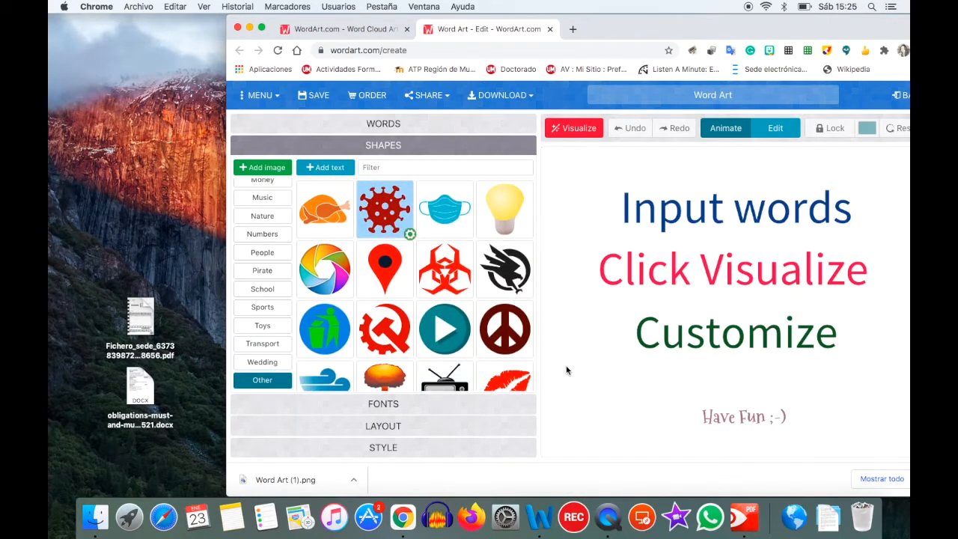
- Visualize the virus-shaped cloud, then switch to the blue face-mask shape and visualize again
left_click(574, 128)
left_click_drag(633, 27, 585, 26)
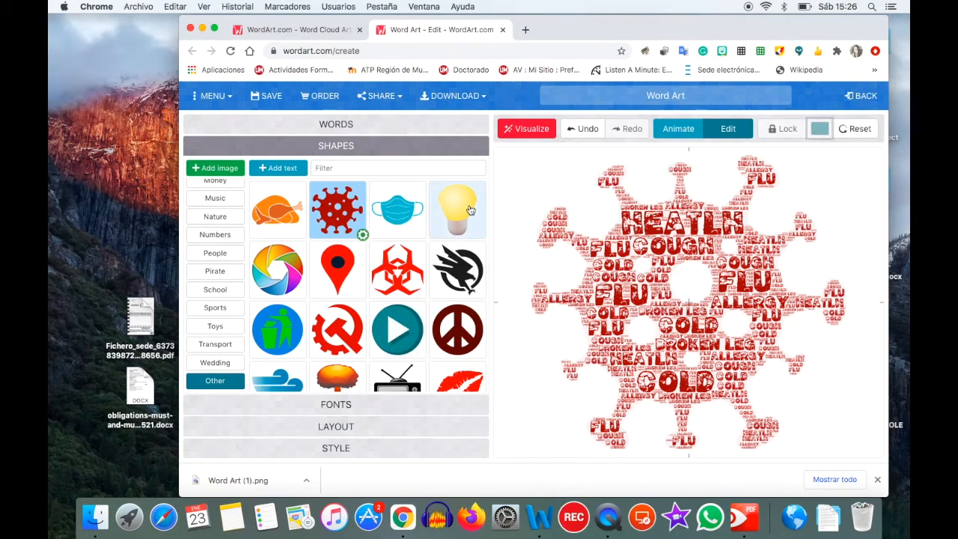
left_click(414, 213)
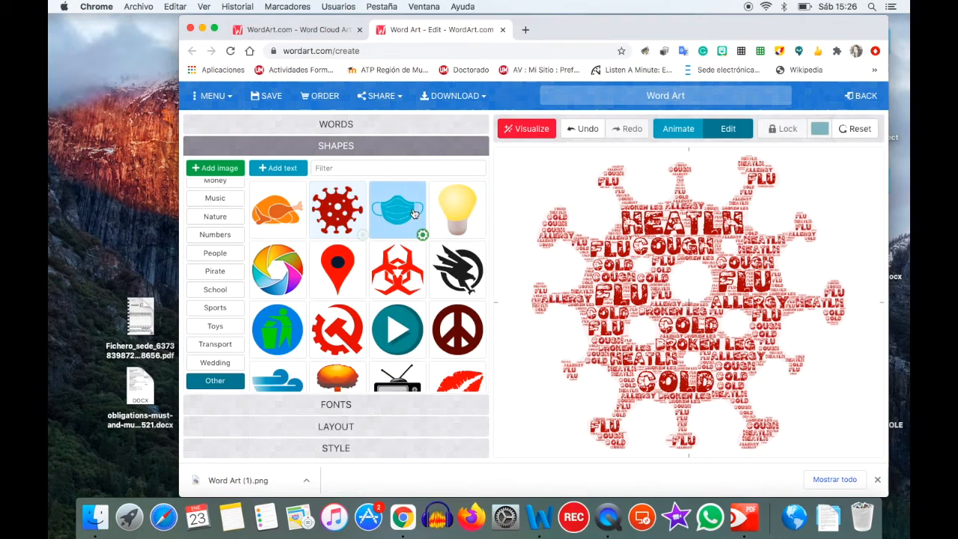
left_click(536, 137)
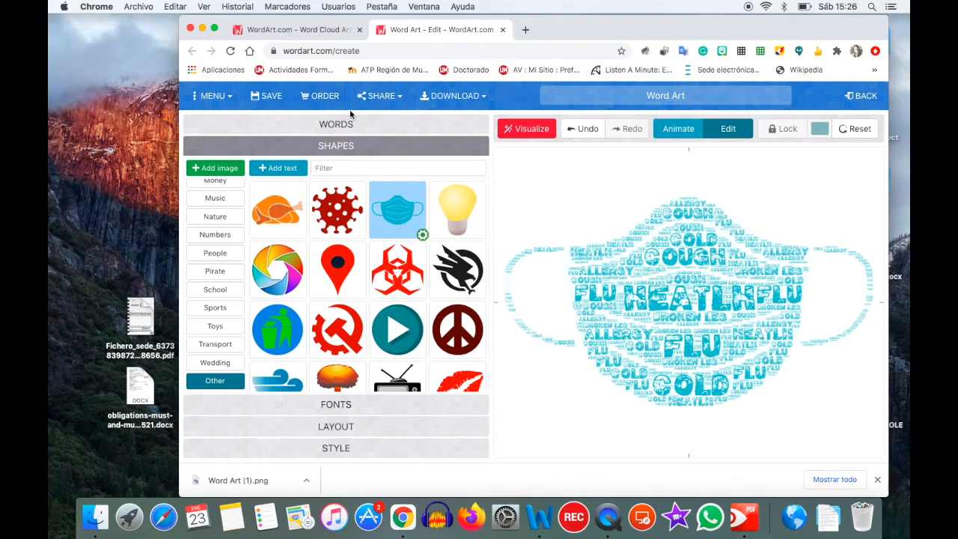
- Download the word cloud as a PNG and drag Word Art (1).png onto the desktop
left_click(400, 101)
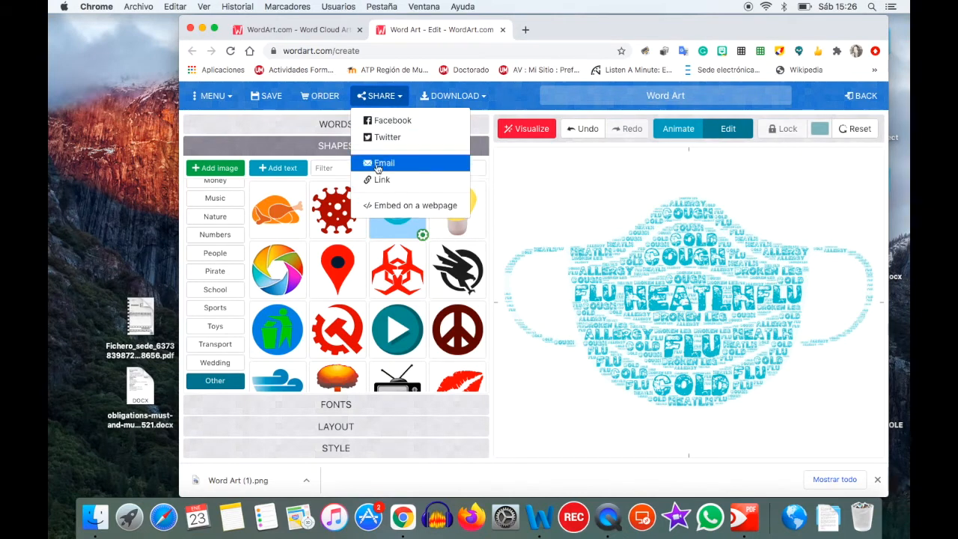
left_click(485, 97)
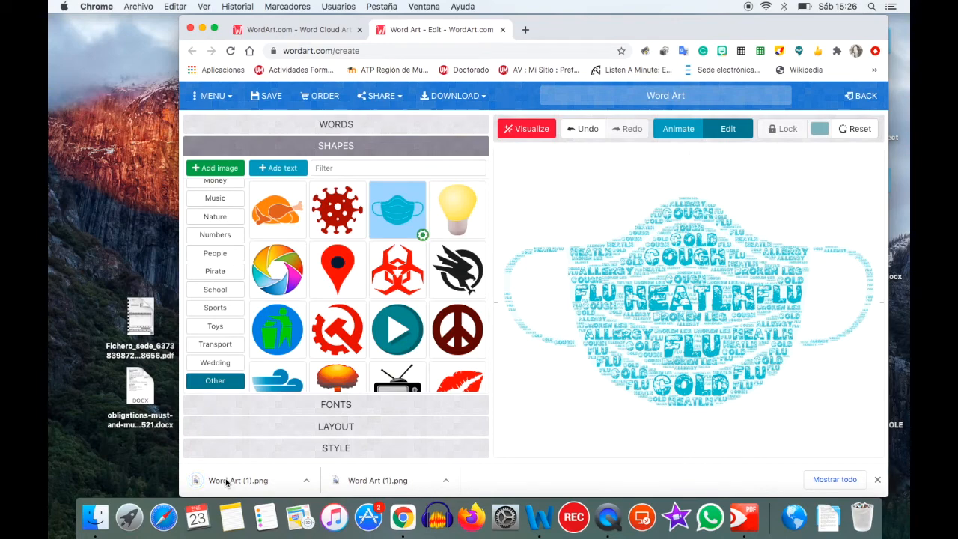
left_click_drag(225, 478, 84, 226)
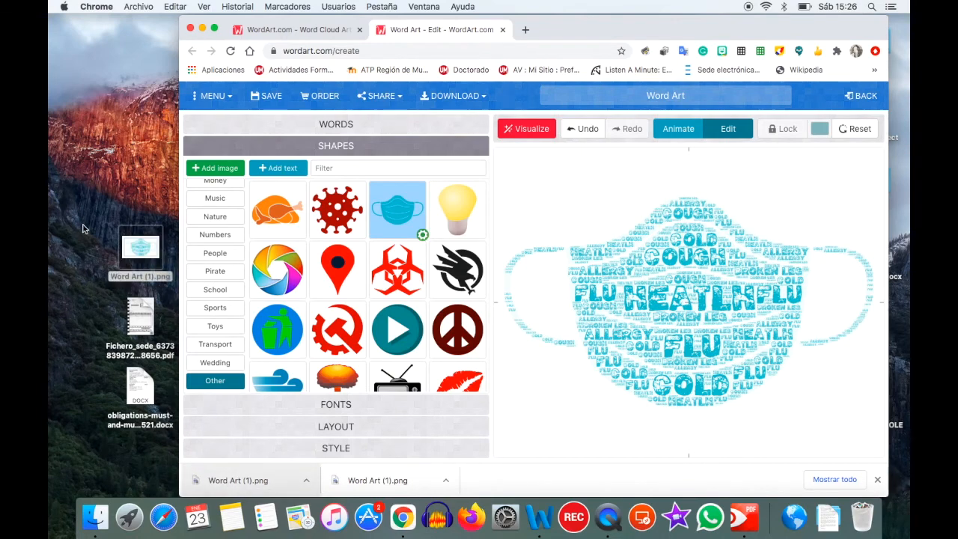
double_click(131, 244)
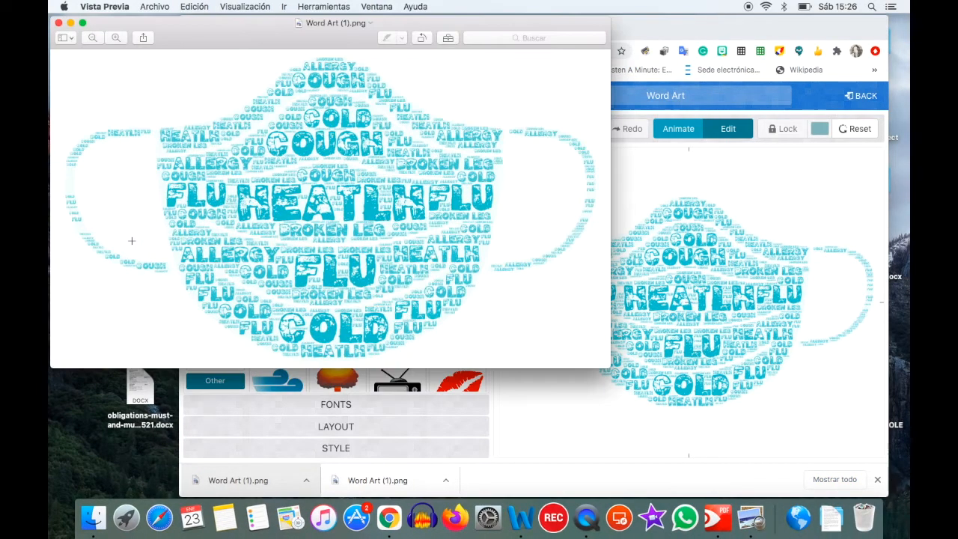
left_click(58, 22)
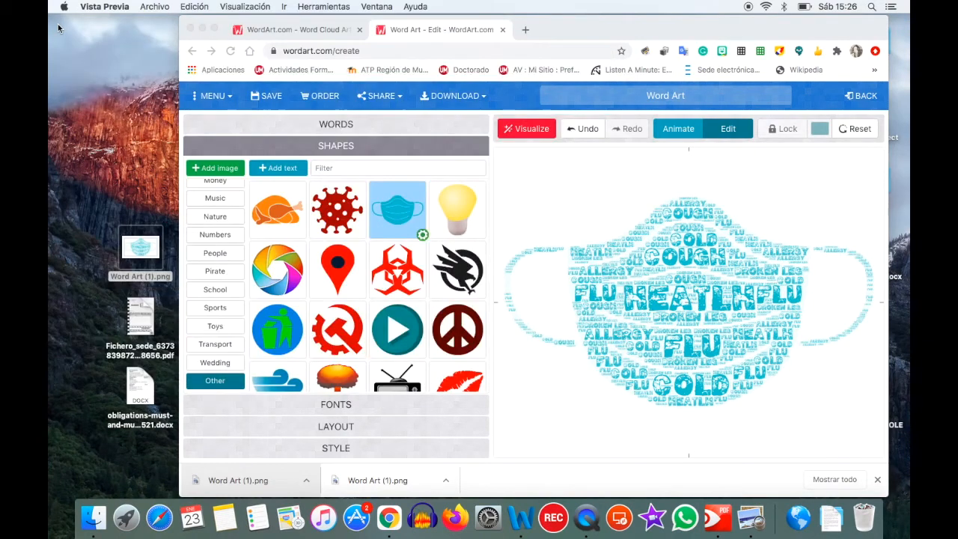
left_click(381, 102)
- Email the image to the recipient's address with subject 'challenge 12' and a short greeting
left_click(404, 161)
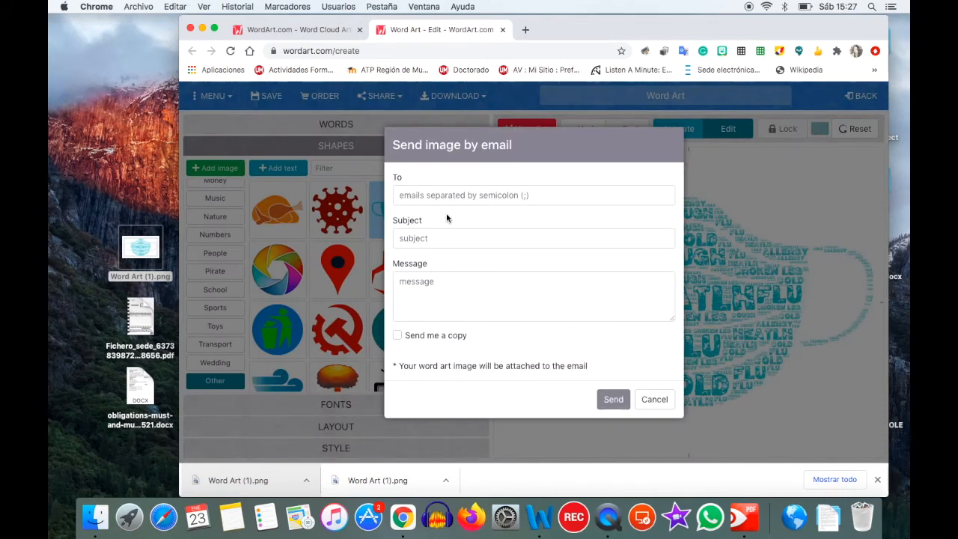
left_click(443, 195)
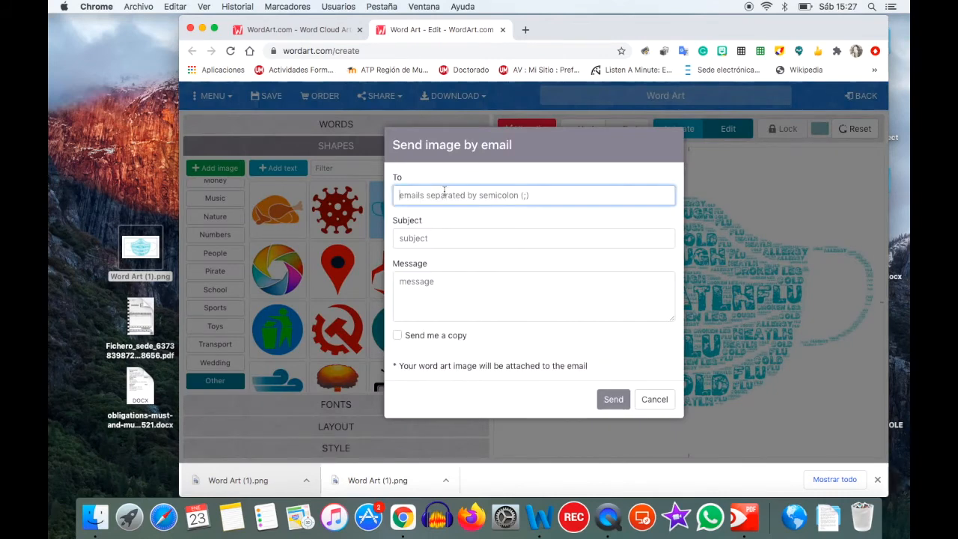
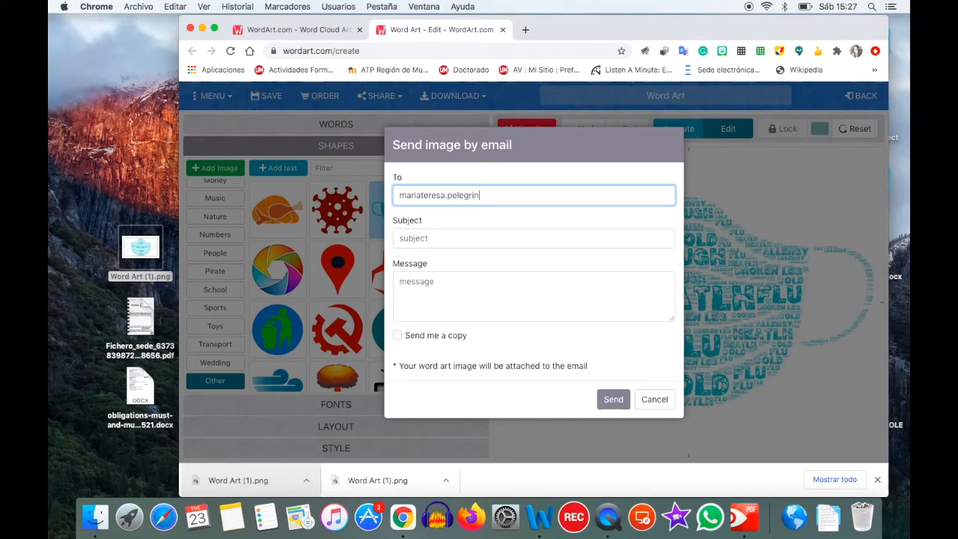
left_click(419, 238)
type("challenge 12")
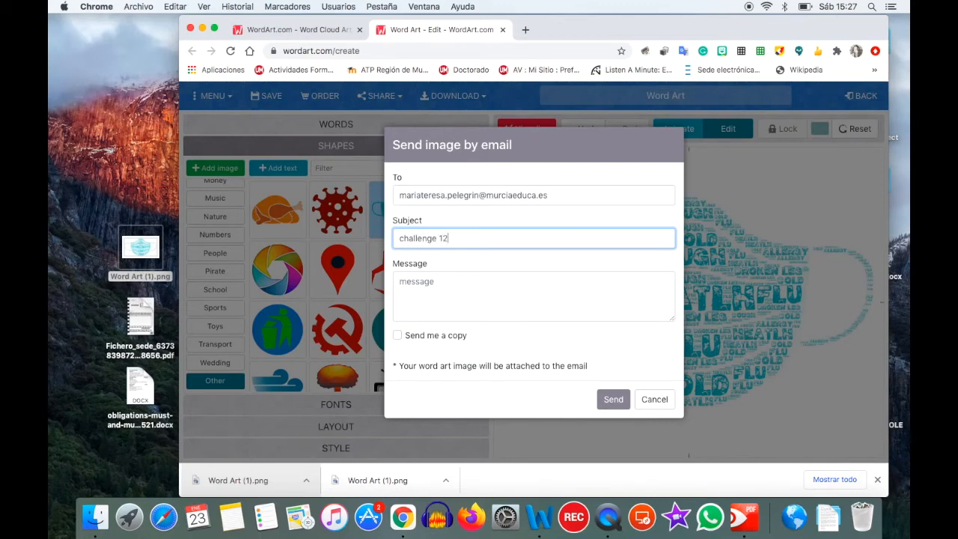
left_click(412, 281)
type("HE")
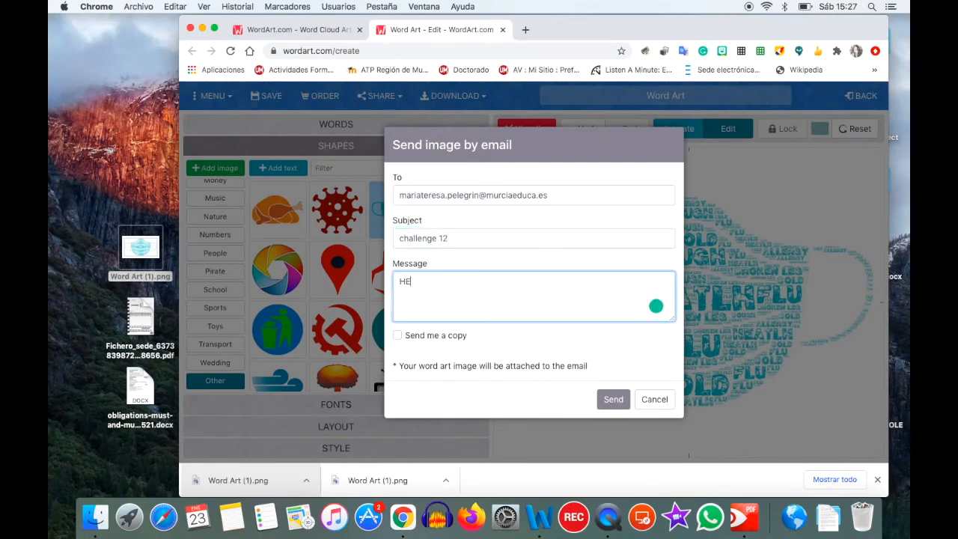
type("llo!. M")
type("y name is ")
type("..")
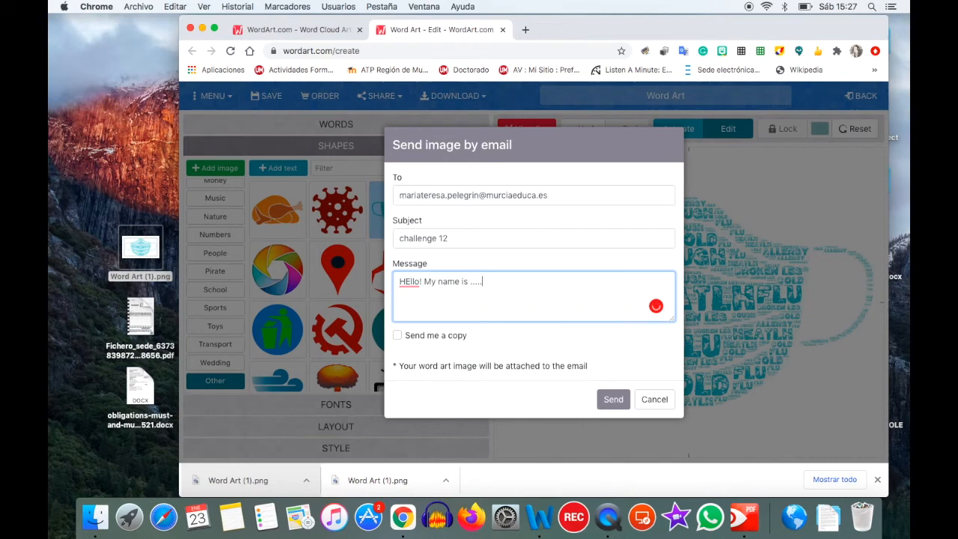
type("... My")
type("e you like my")
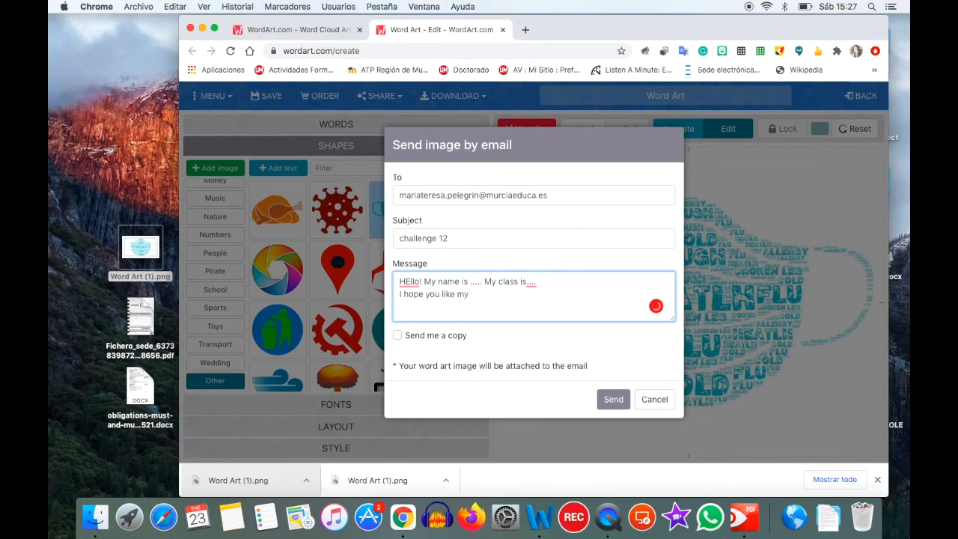
type(" challenge")
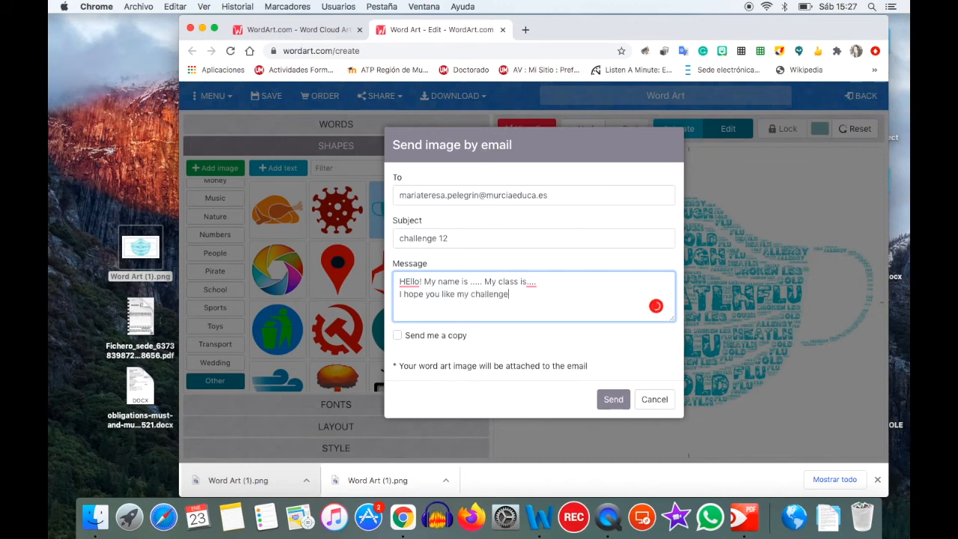
left_click(603, 401)
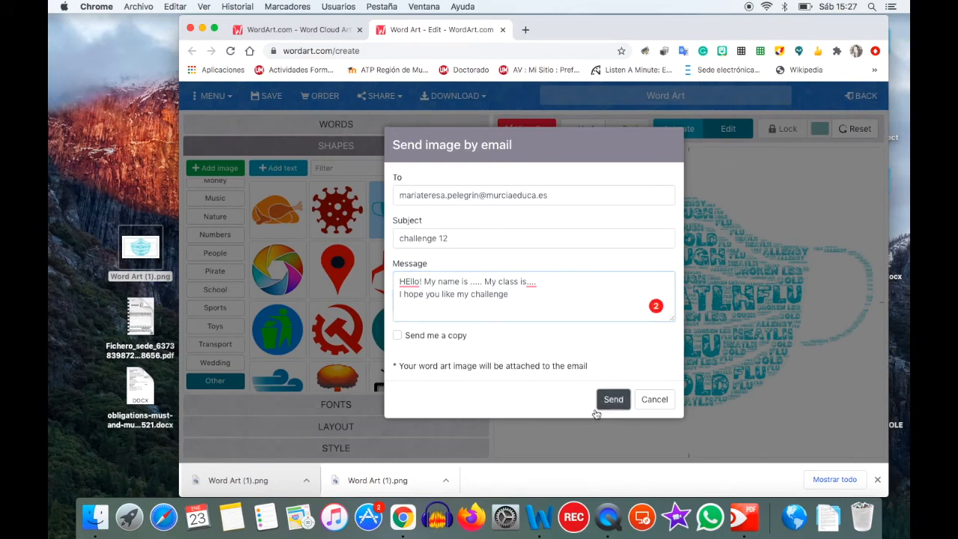
left_click(597, 407)
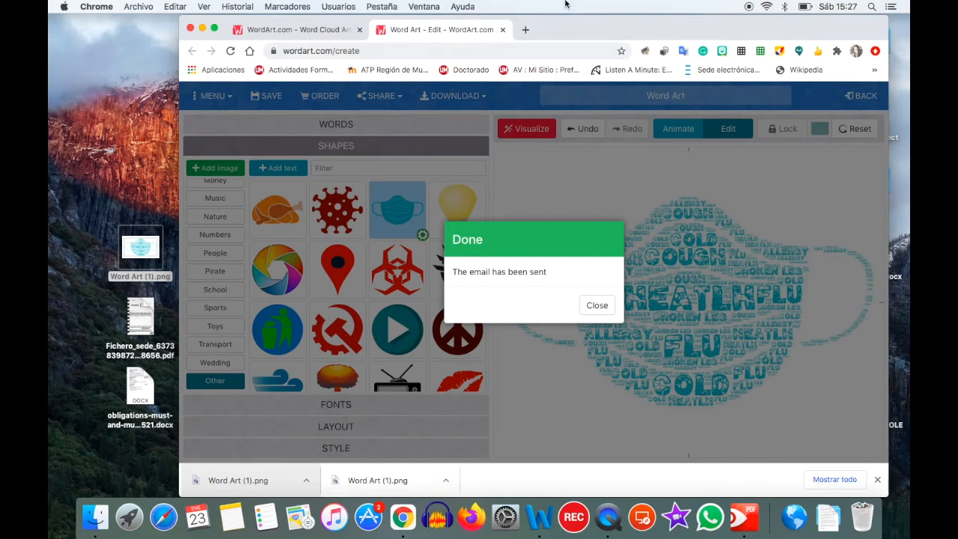
- In a new tab, switch to the second Google account and open its Gmail inbox
left_click(526, 30)
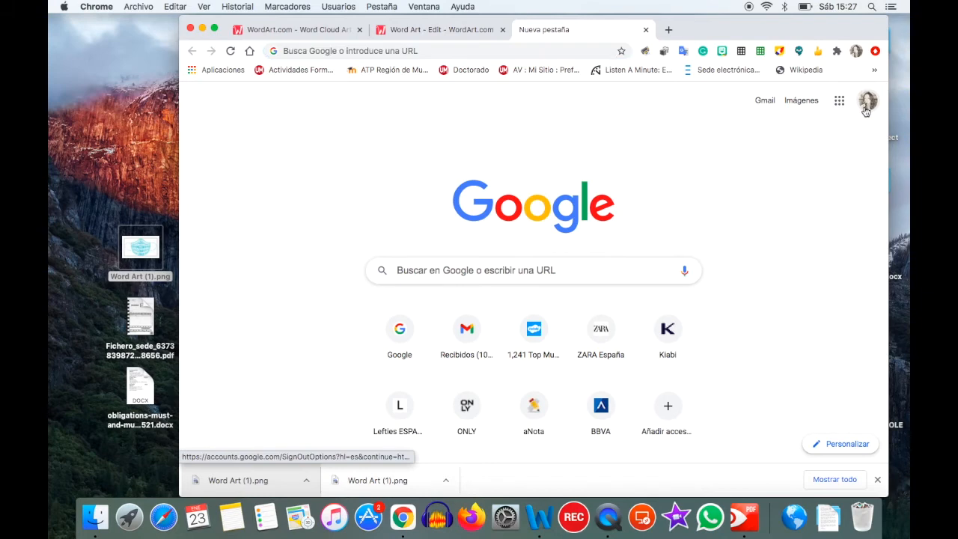
left_click(865, 105)
left_click(787, 282)
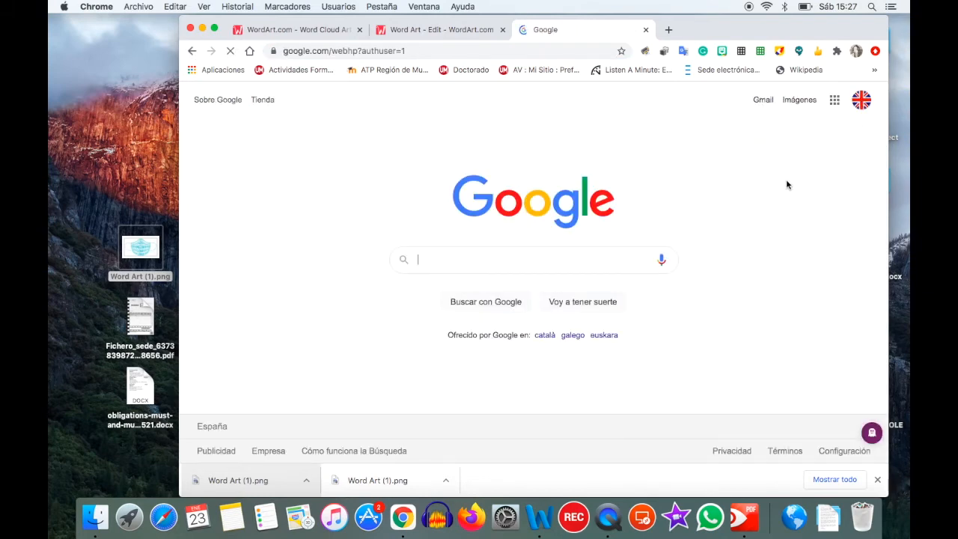
left_click(764, 102)
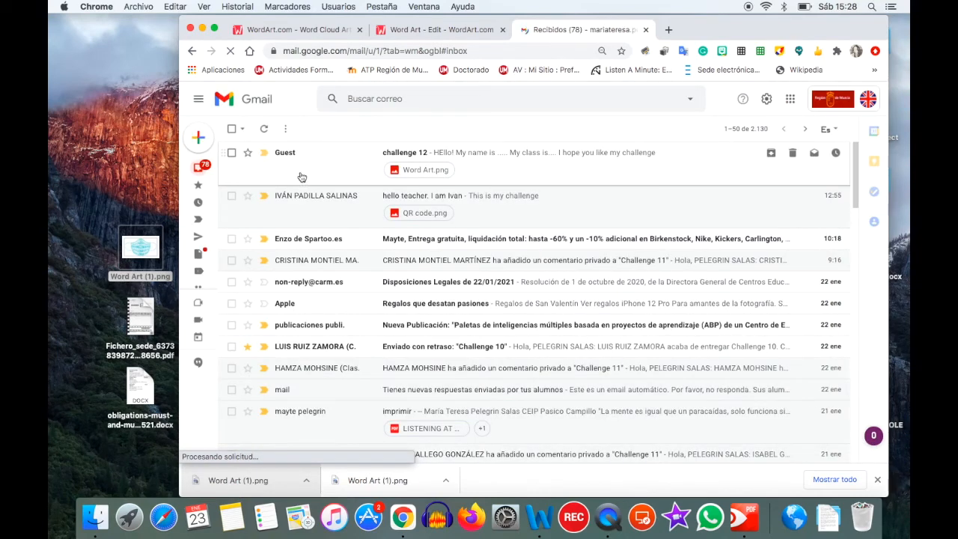
- Open the 'challenge 12' email and check the attached mask word-art image
left_click(301, 176)
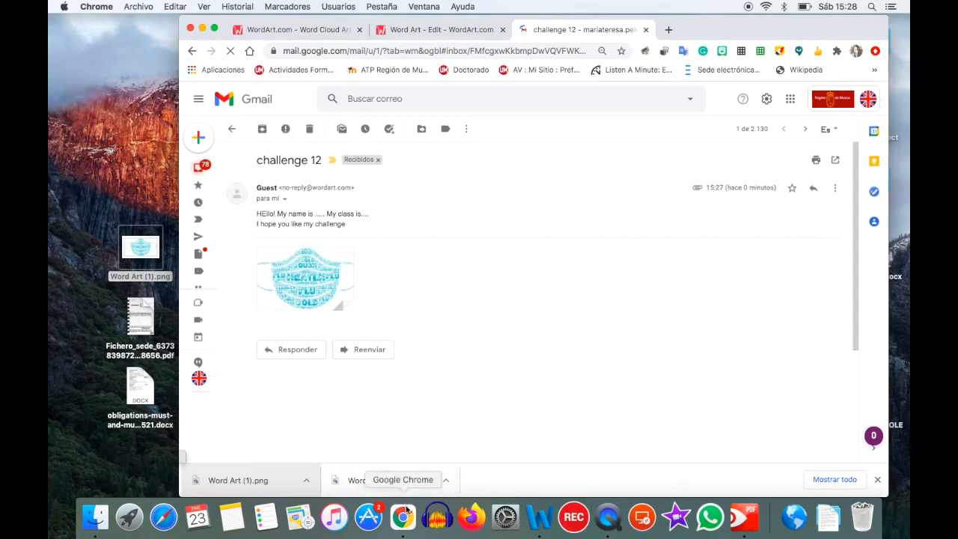
left_click(606, 518)
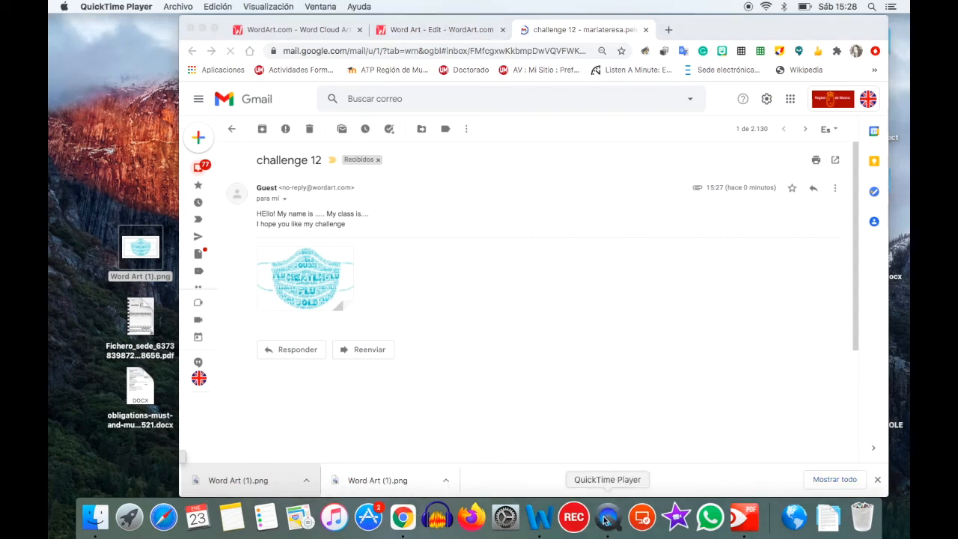